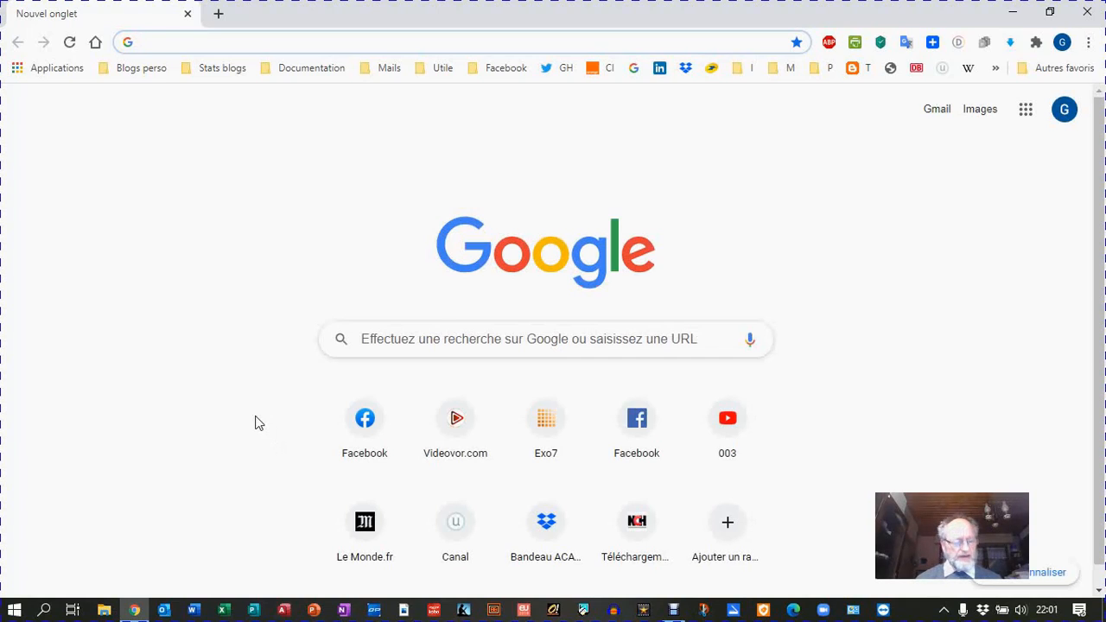
- Search Google for "Zoom" and open the Les Numériques result for downloading Zoom
type("Zoom")
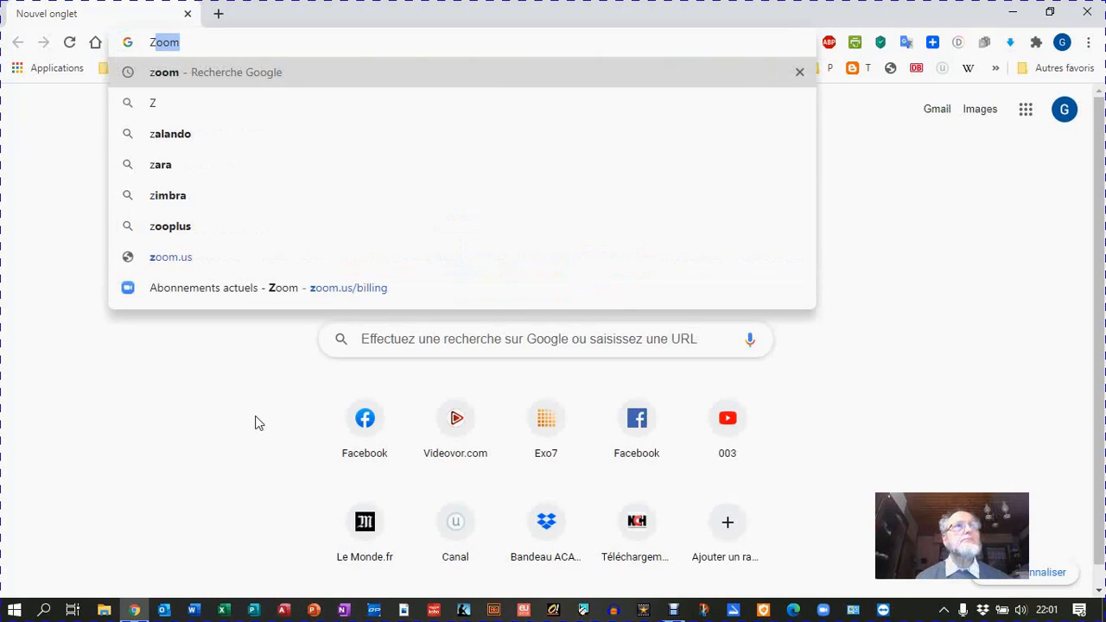
key("Return")
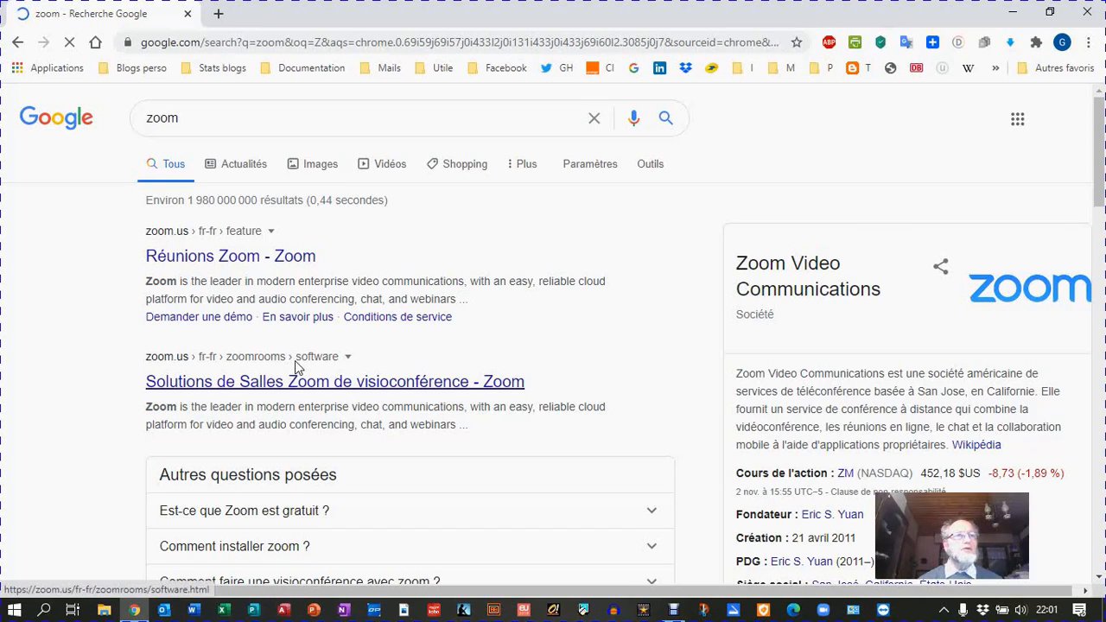
scroll(295, 361, "down", 4)
scroll(285, 370, "down", 3)
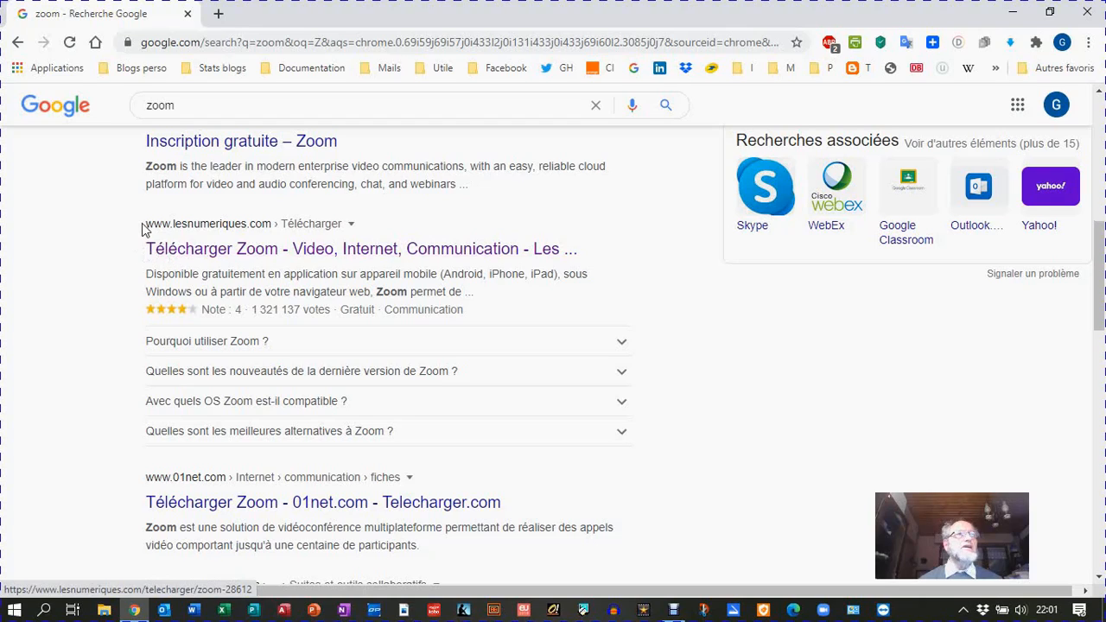
left_click(213, 256)
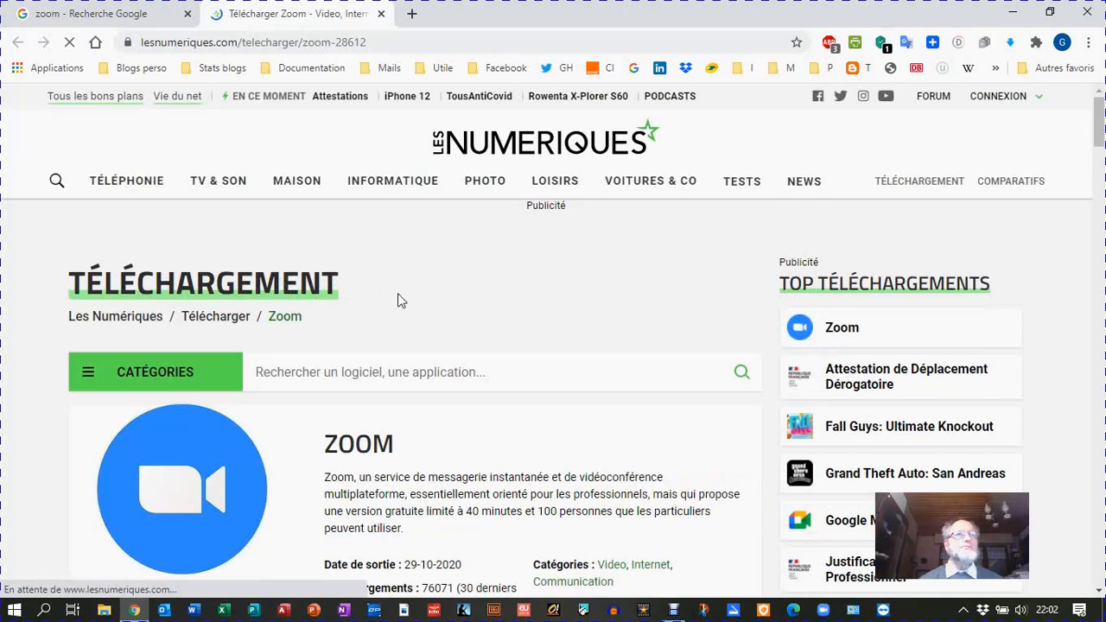
- Download Zoom for Windows as ZoomInstaller (4).exe into the Téléchargements folder and run the installer
scroll(398, 298, "down", 2)
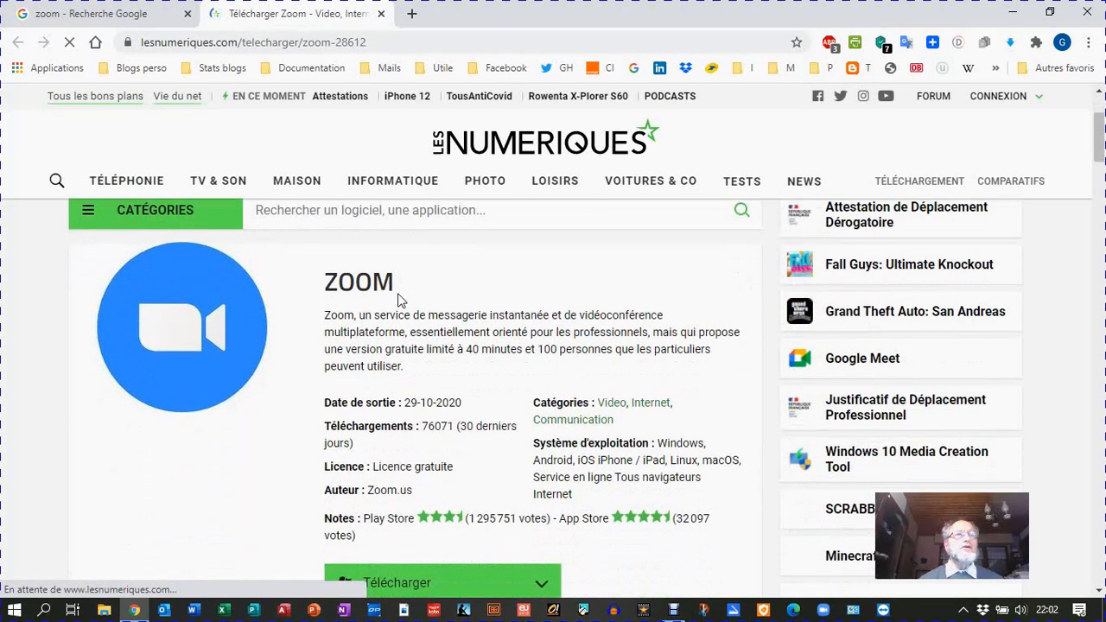
scroll(398, 298, "down", 1)
scroll(349, 318, "down", 1)
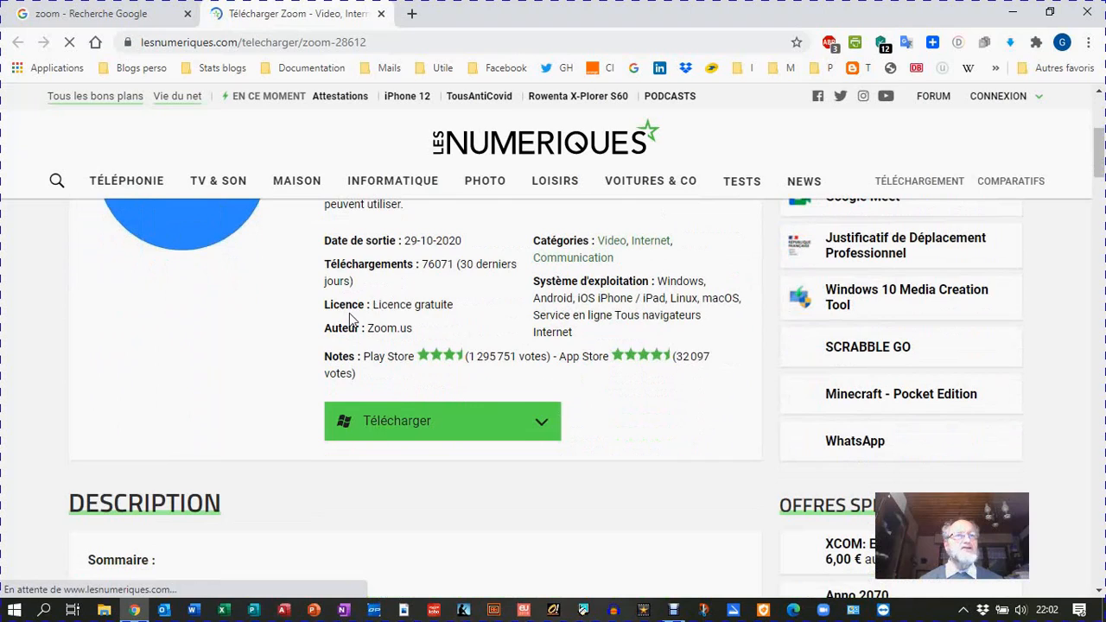
left_click(416, 422)
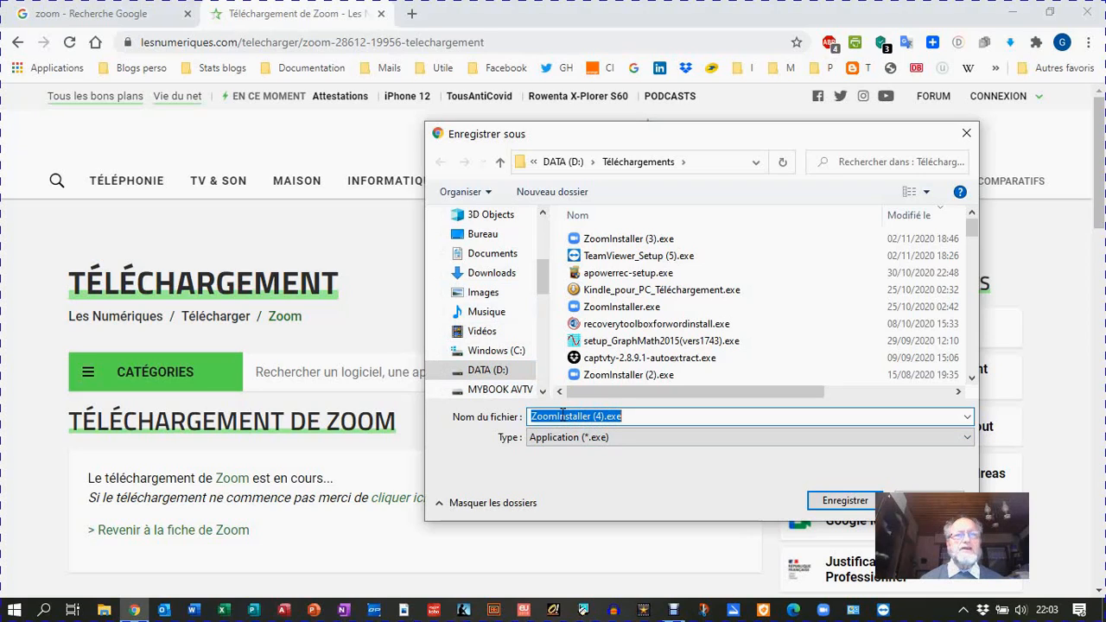
left_click(844, 498)
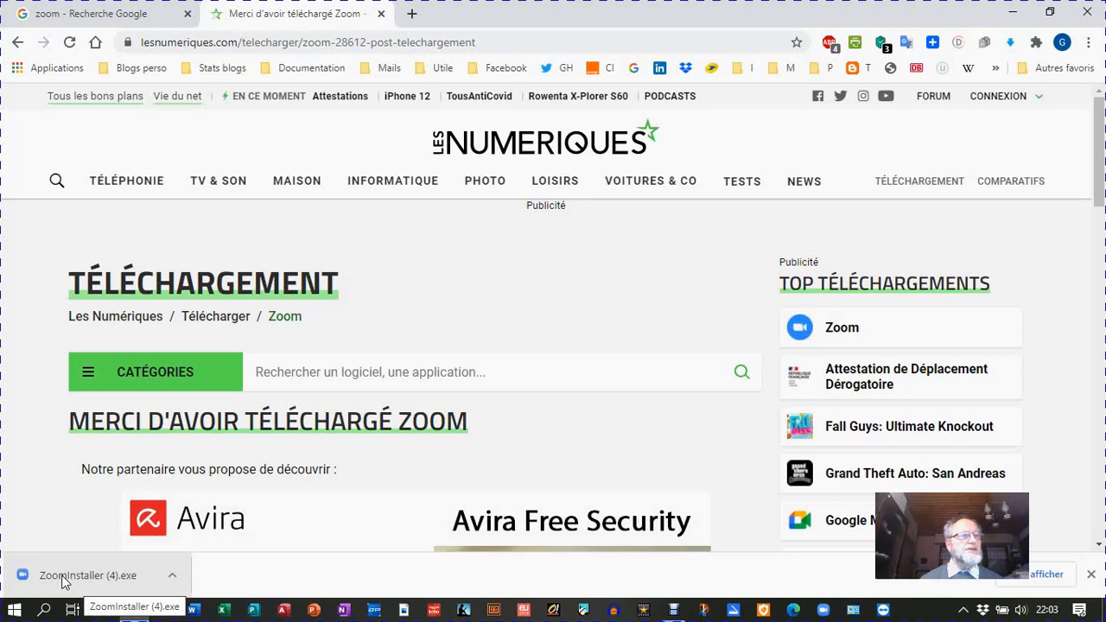
left_click(63, 578)
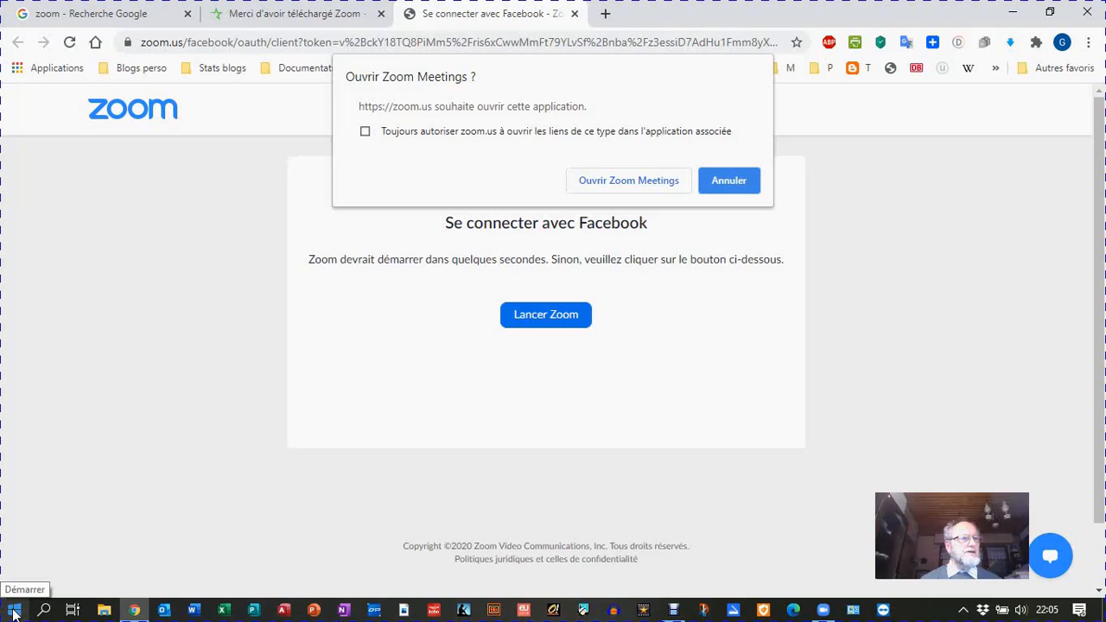
- Search the Windows settings for "caméra" and open the setting for choosing which applications can access the camera
left_click(14, 614)
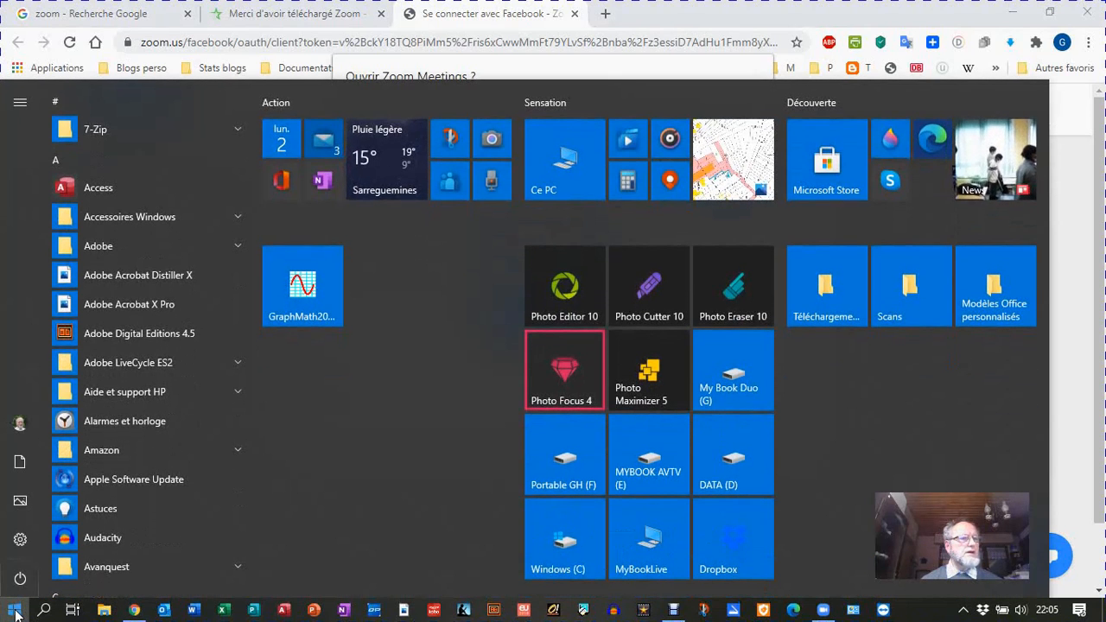
mouse_move(19, 546)
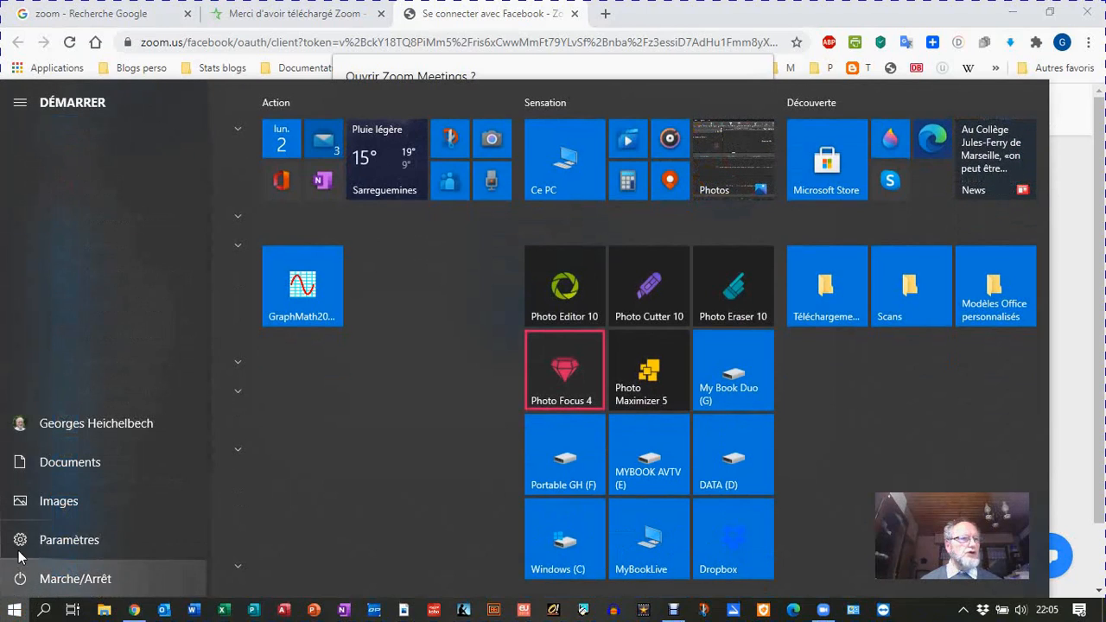
left_click(20, 543)
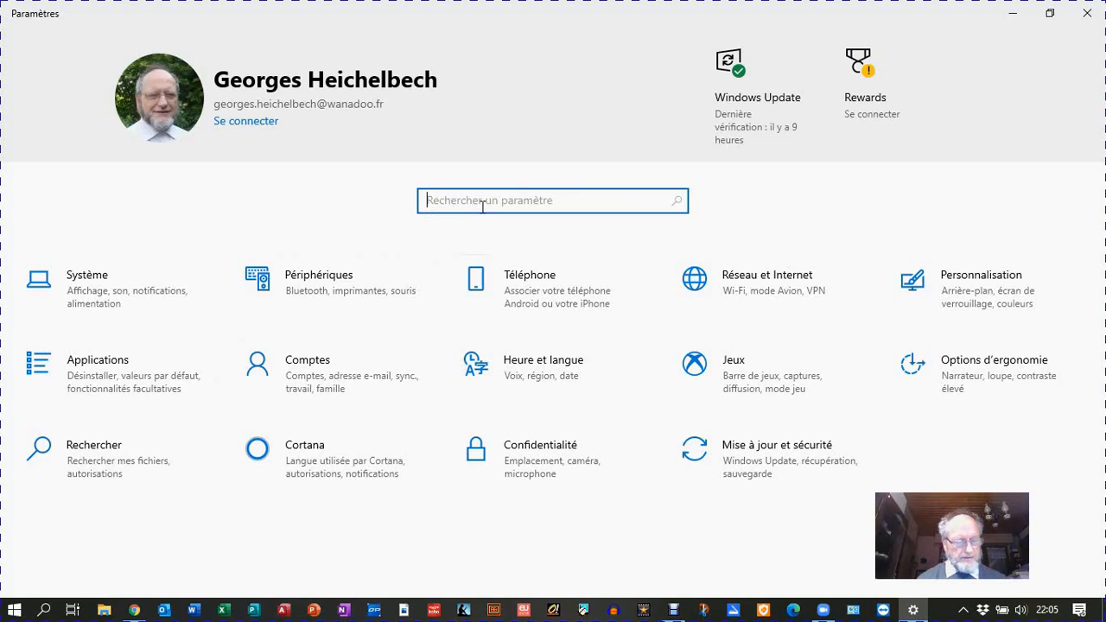
type("camé")
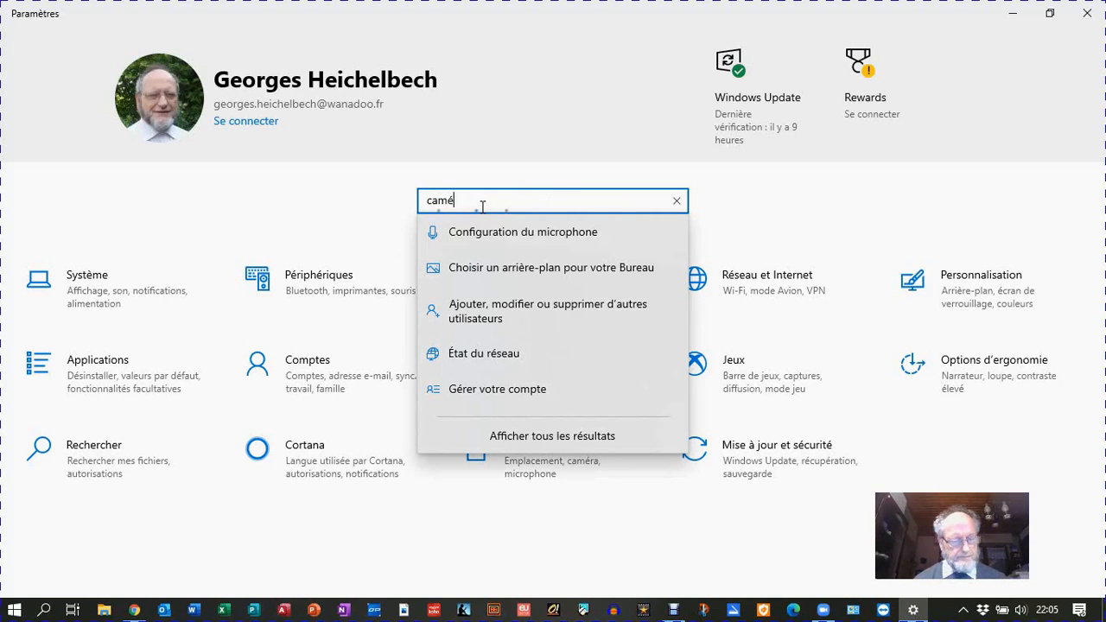
type("ra")
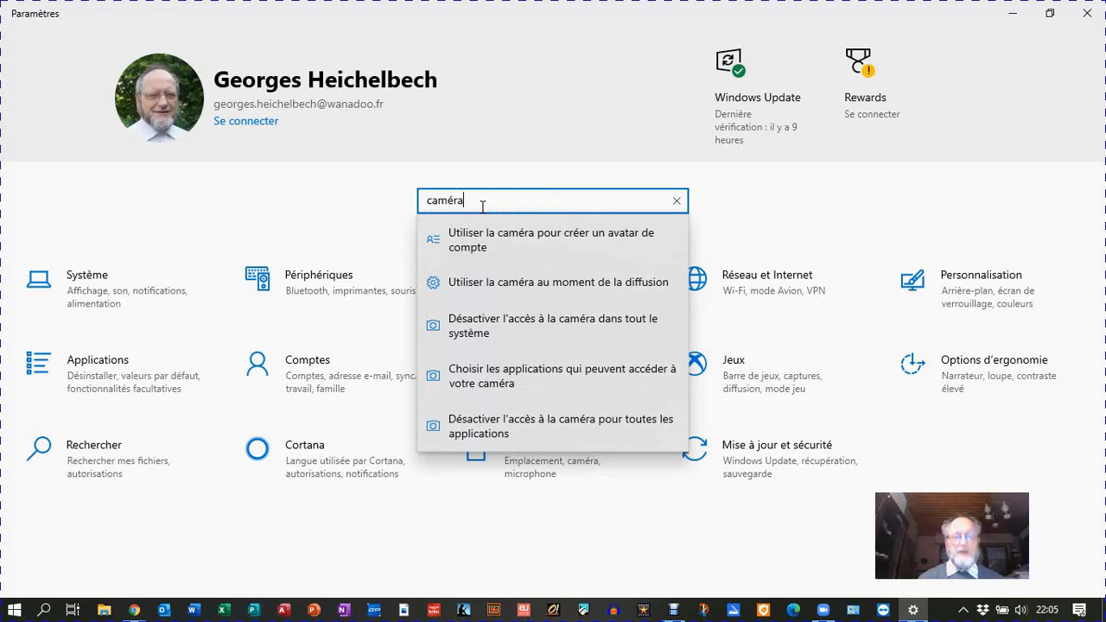
key("Return")
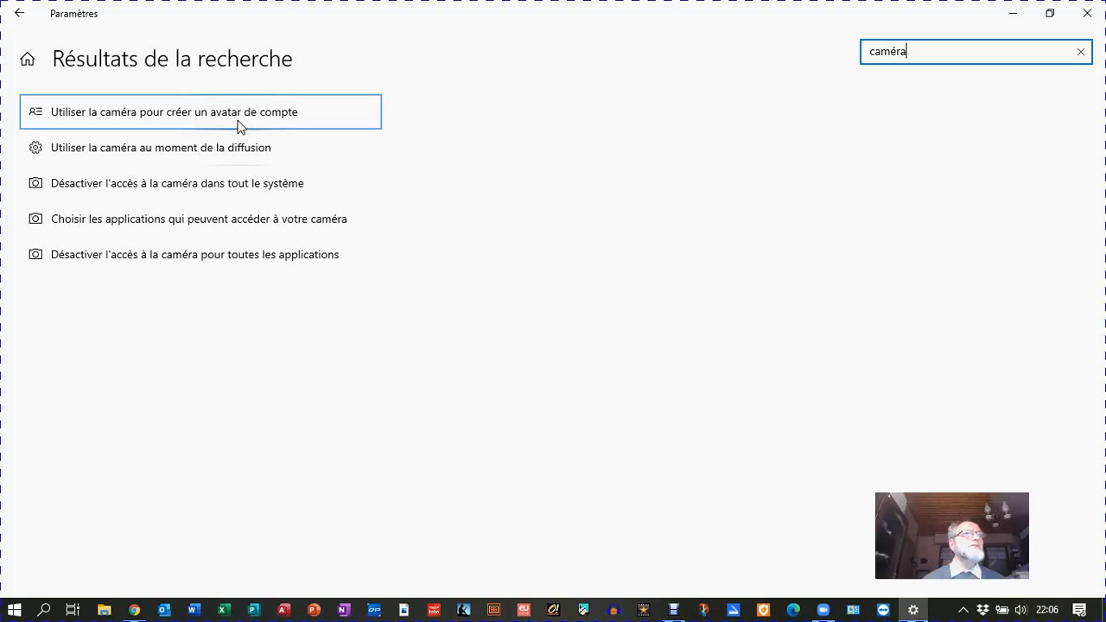
left_click(125, 220)
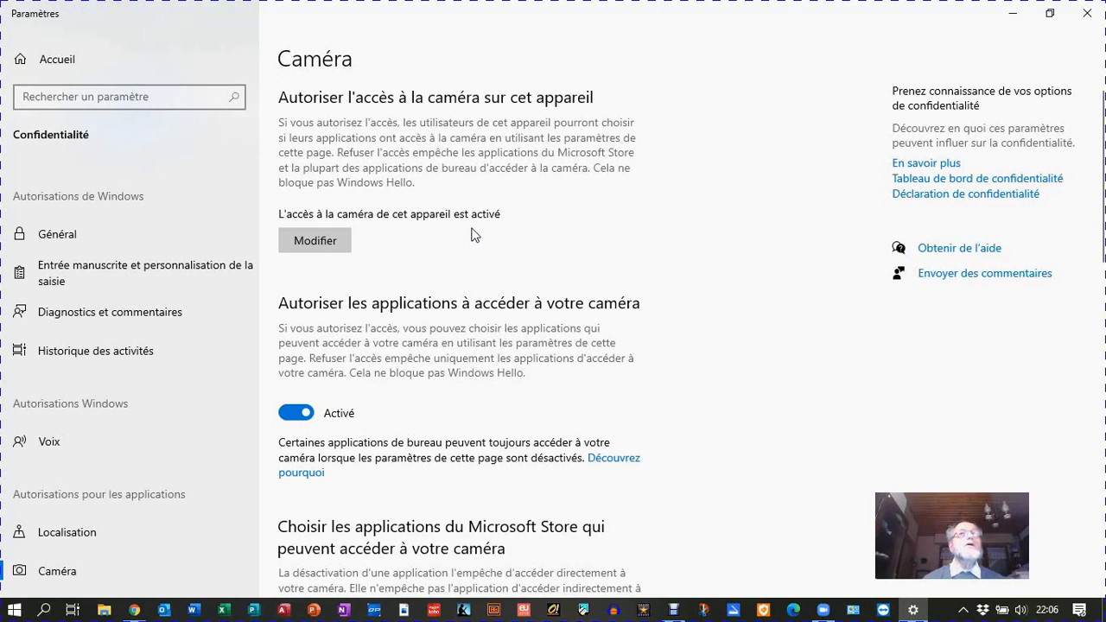
- Check the camera access switch for this device, leave it as it is, and close the Windows settings
left_click(315, 244)
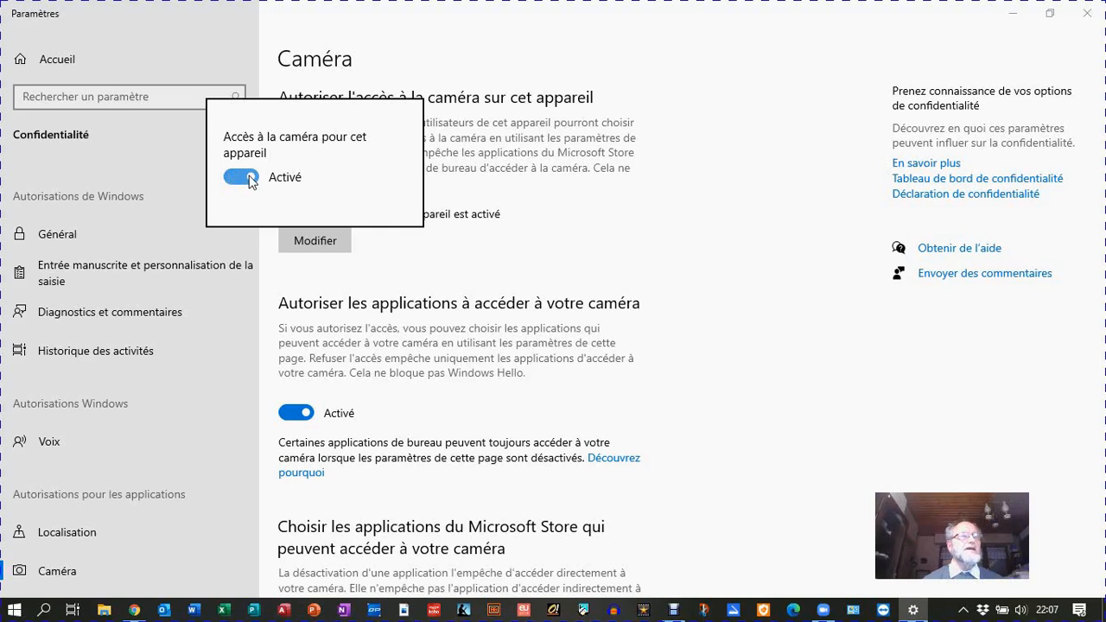
left_click(508, 199)
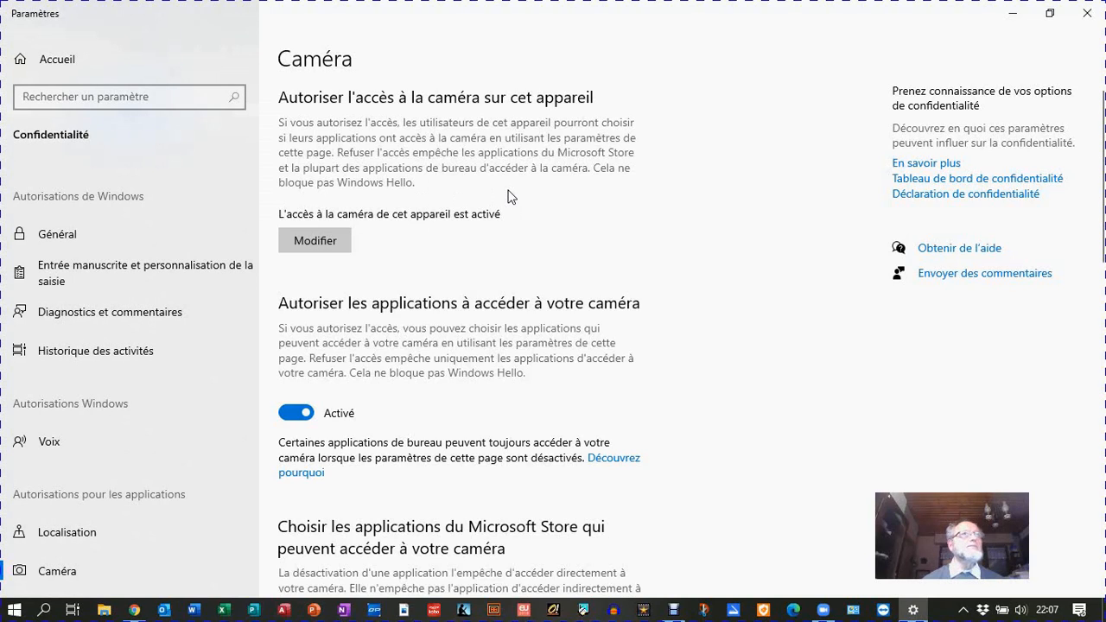
left_click(1087, 17)
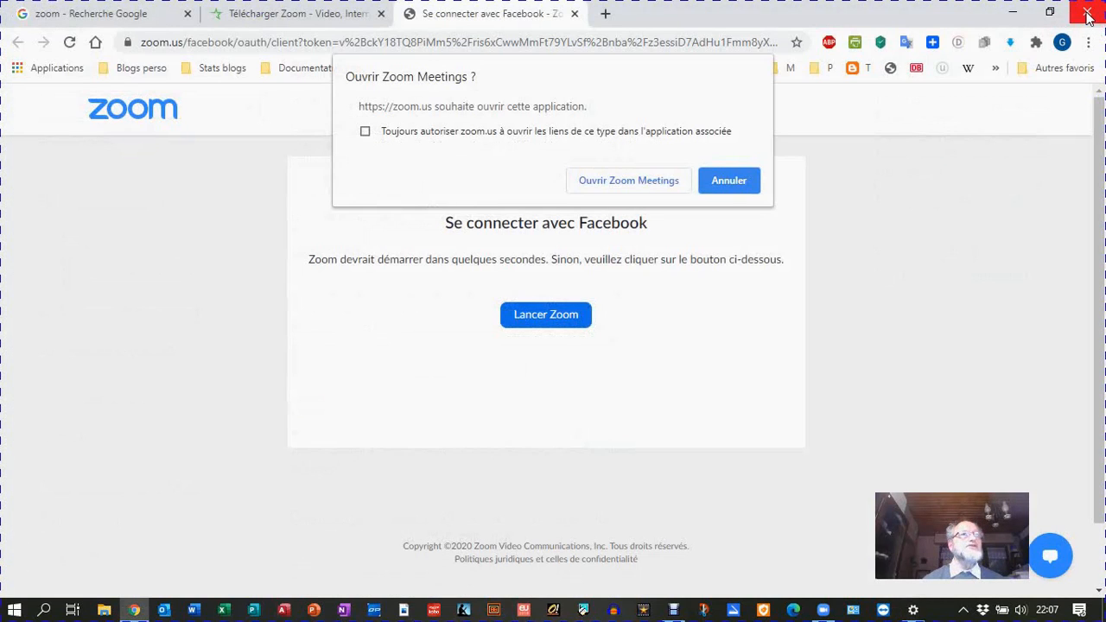
- Search the Windows settings for "son" and open the setting for choosing the sound input device
left_click(10, 614)
mouse_move(18, 540)
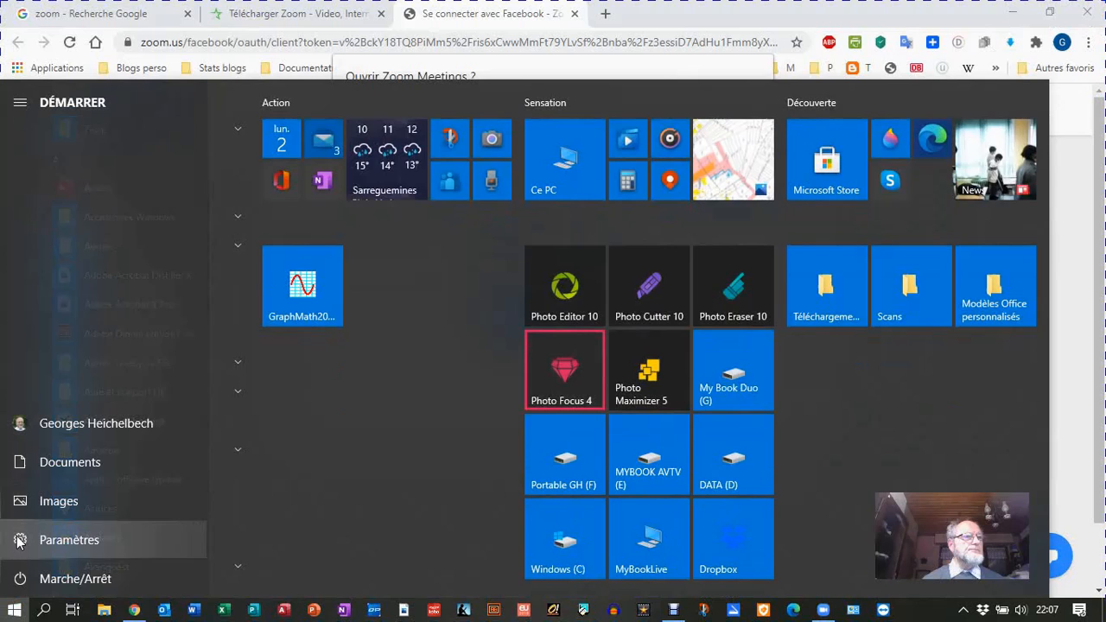
left_click(72, 539)
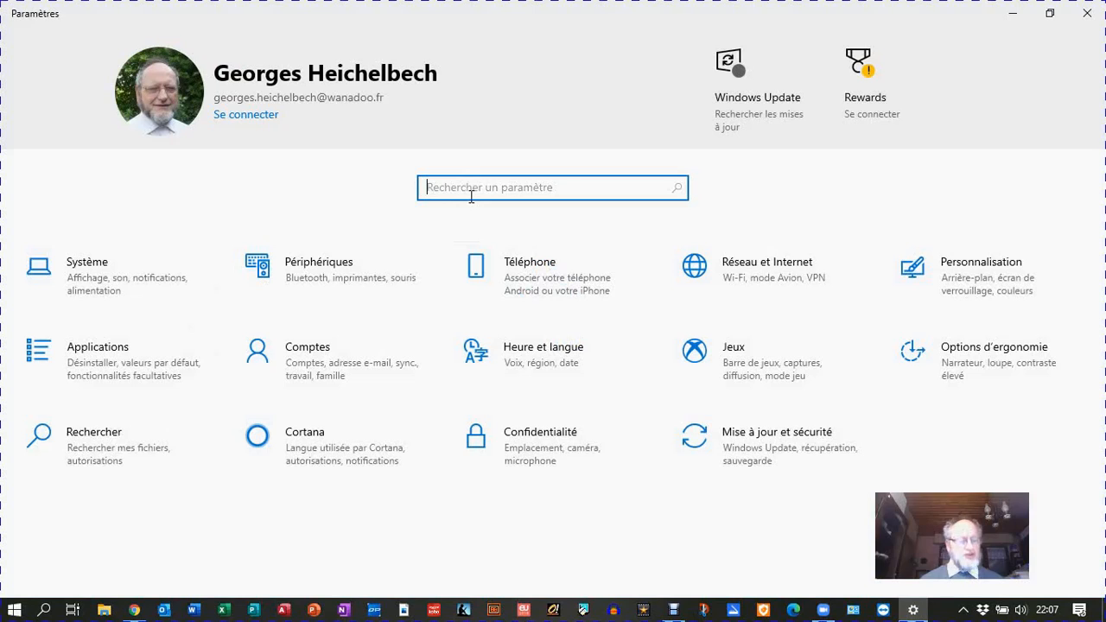
type("son")
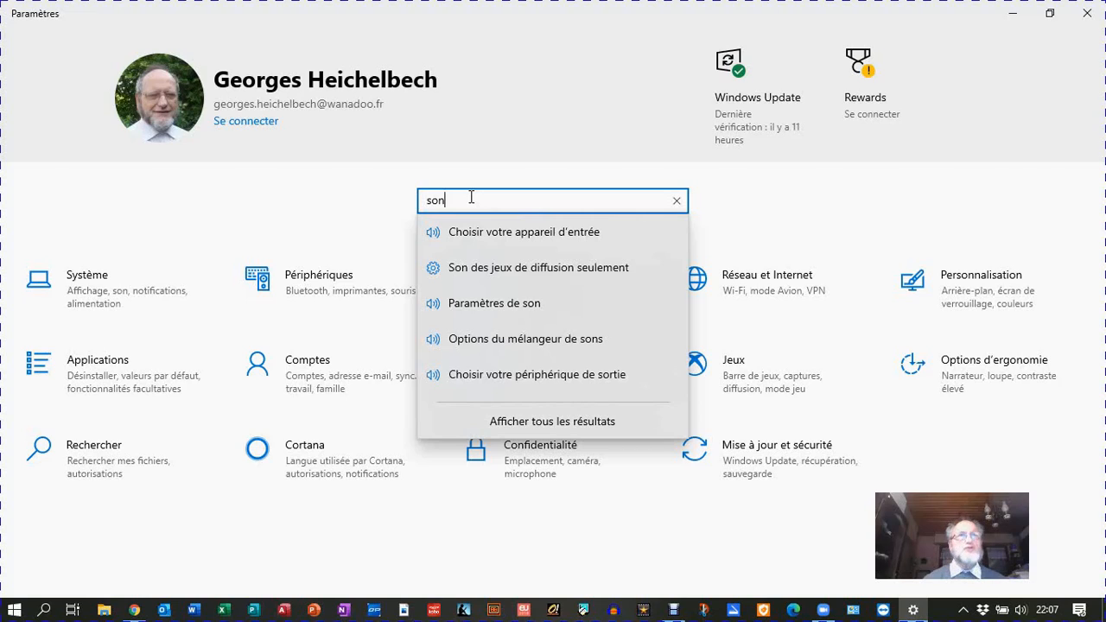
key("Return")
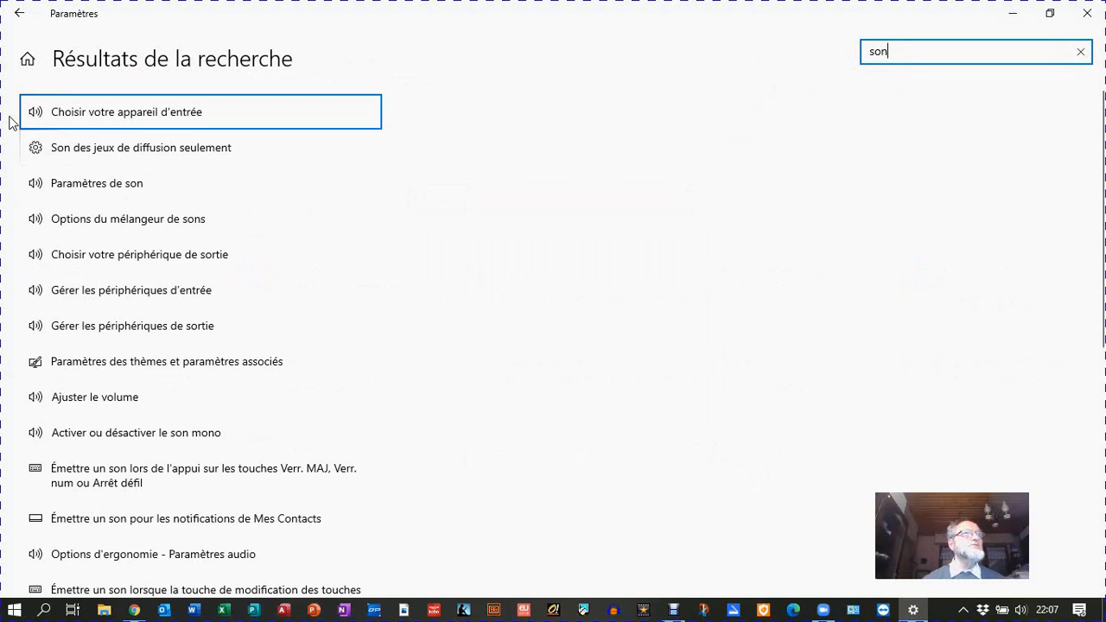
left_click(69, 119)
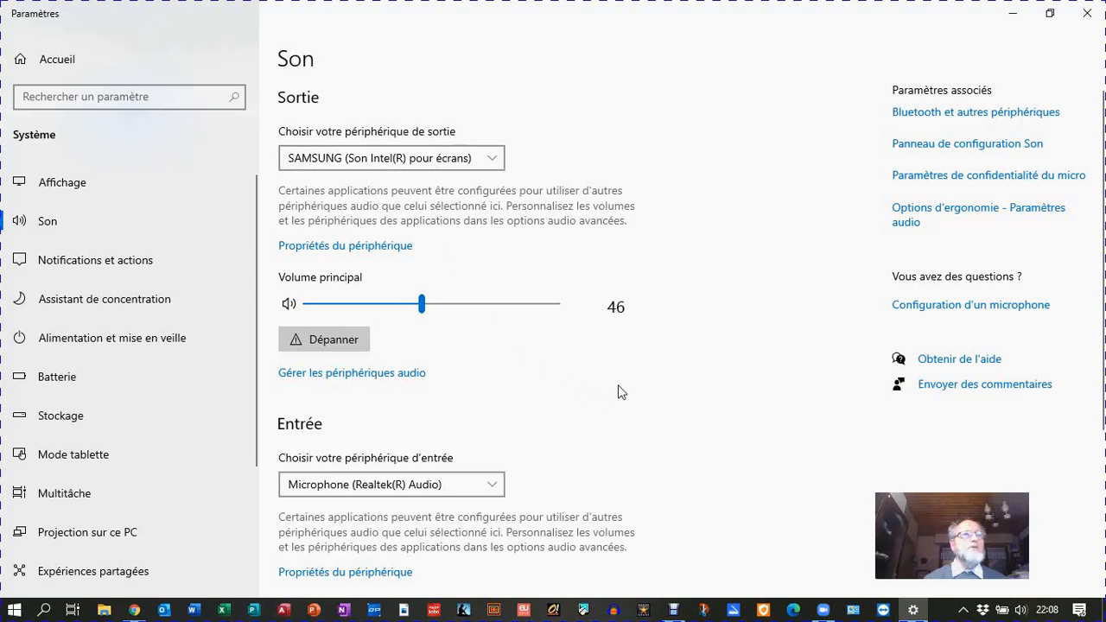
- Review the sound output and input settings and select Microphone (Realtek(R) Audio) as the input device
scroll(620, 391, "down", 3)
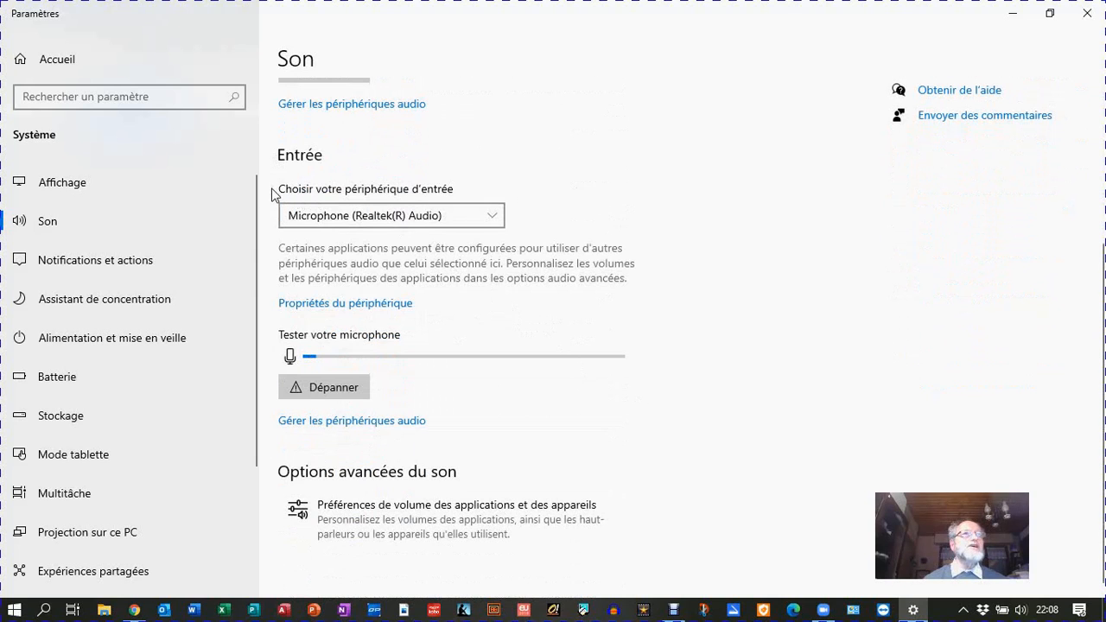
scroll(526, 213, "up", 3)
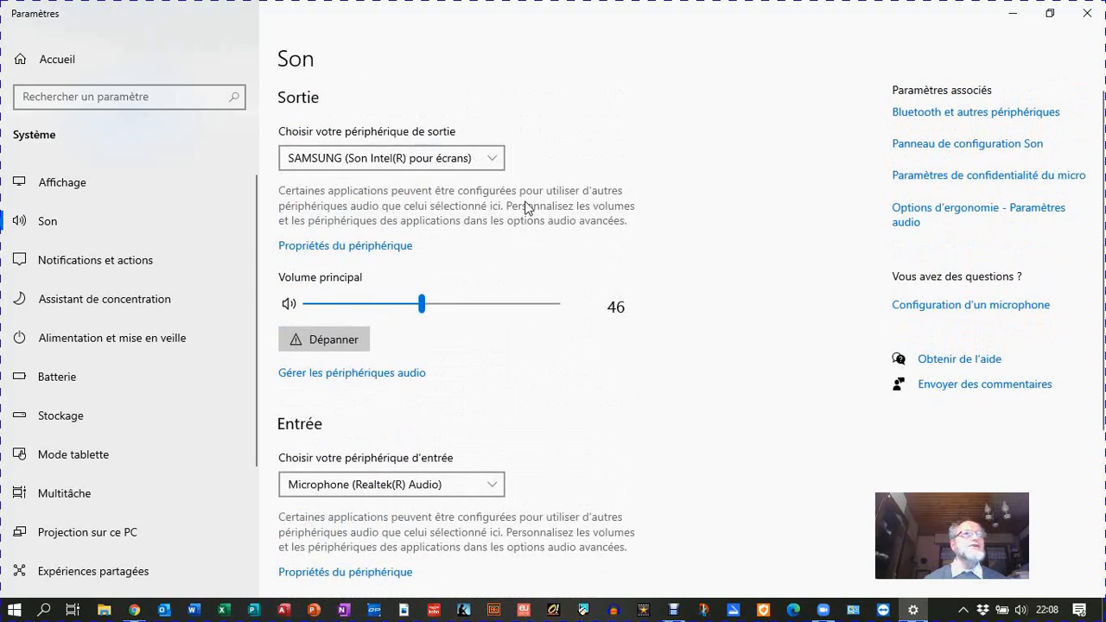
scroll(529, 208, "down", 2)
scroll(527, 208, "down", 1)
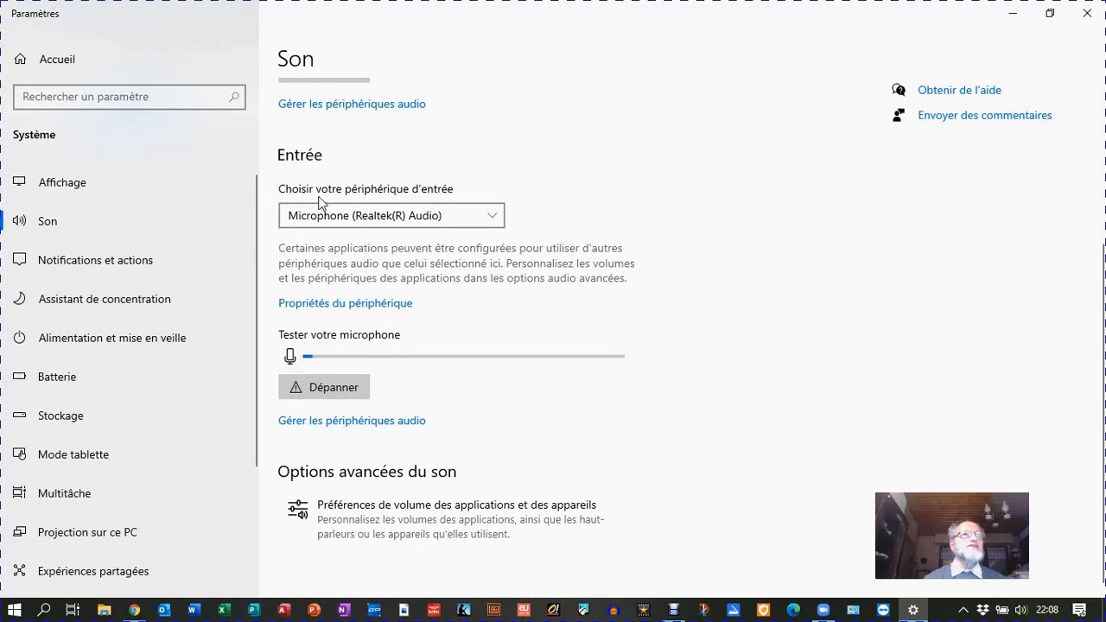
left_click(493, 219)
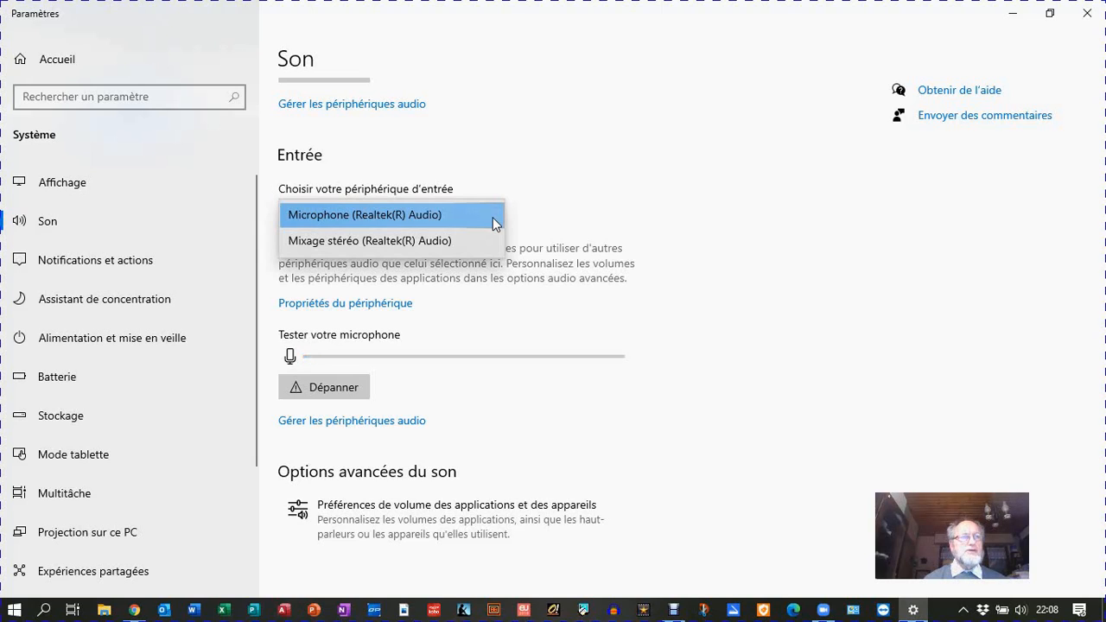
left_click(325, 217)
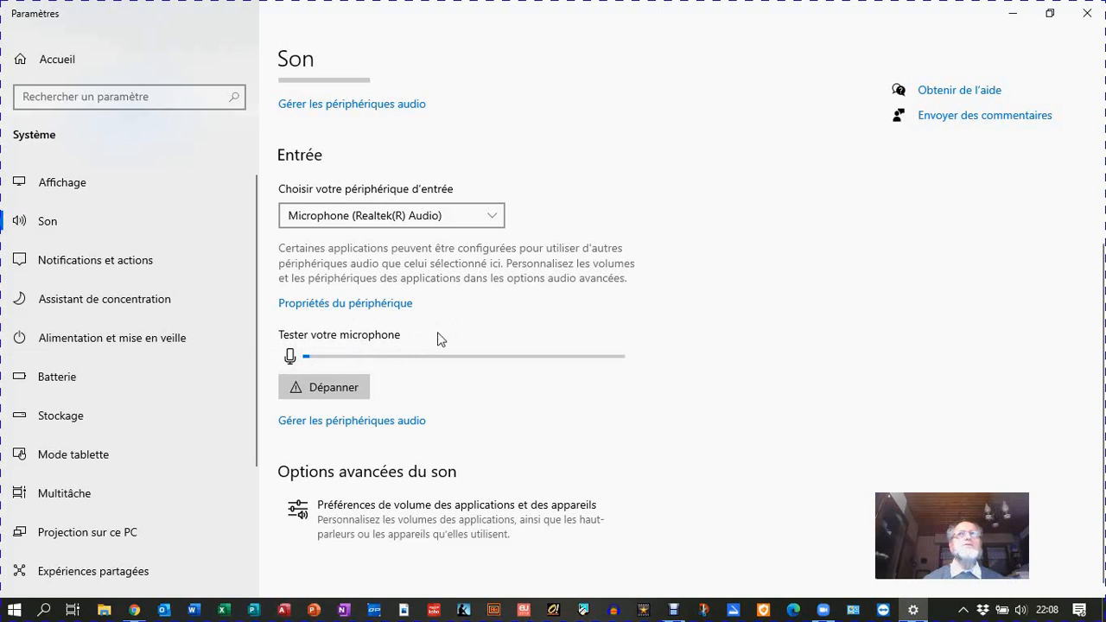
- Close the Windows settings, the Chrome browser and the Zoom start window to return to the desktop
left_click(1084, 15)
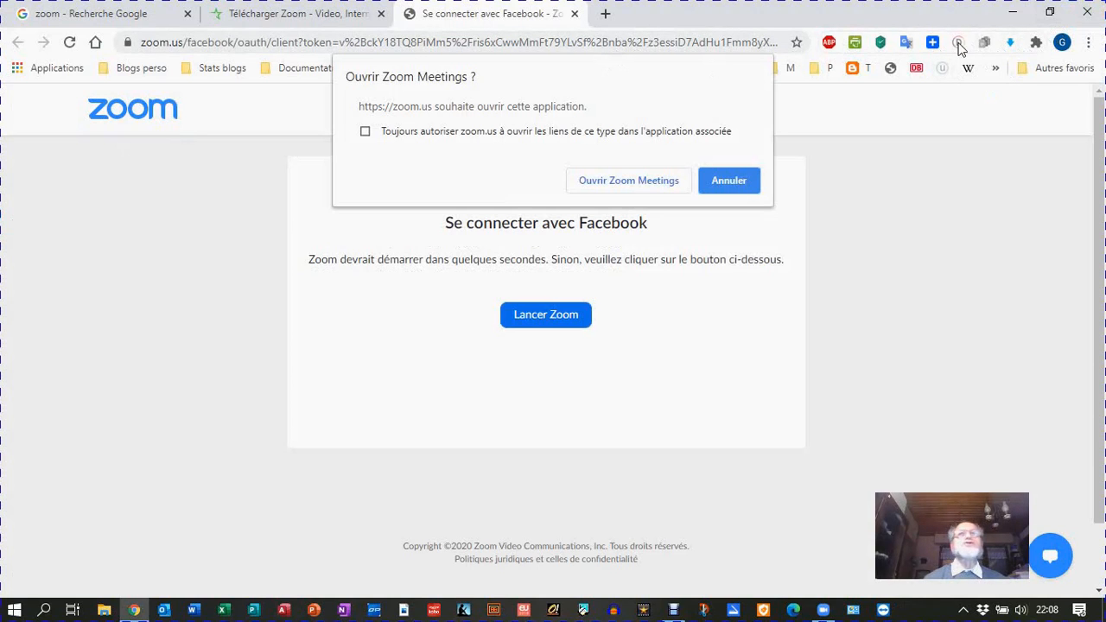
left_click(1091, 15)
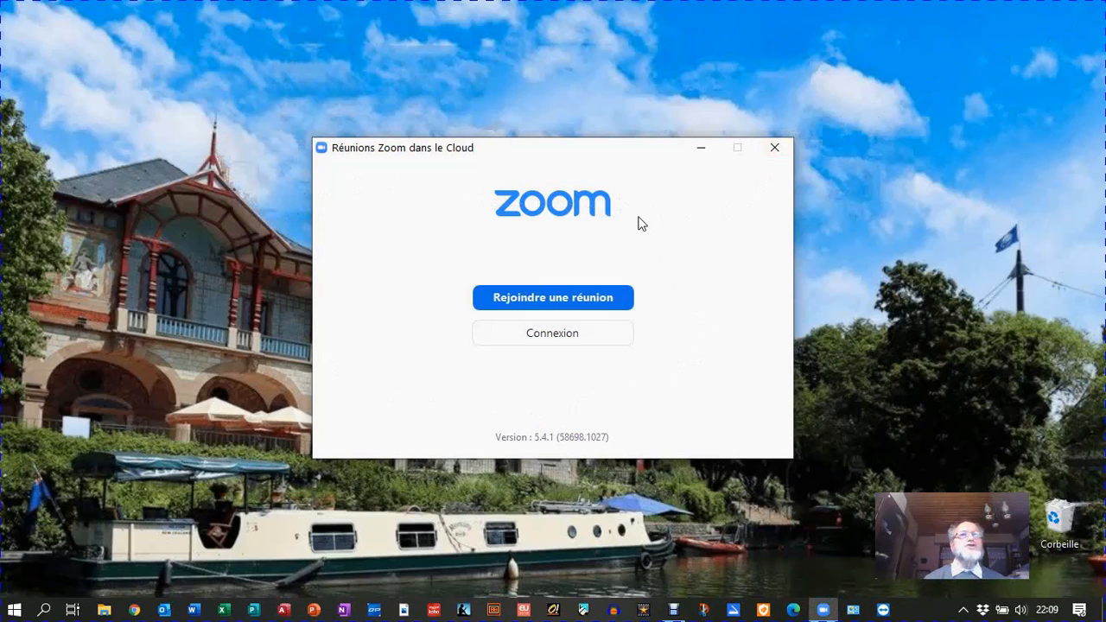
left_click(775, 150)
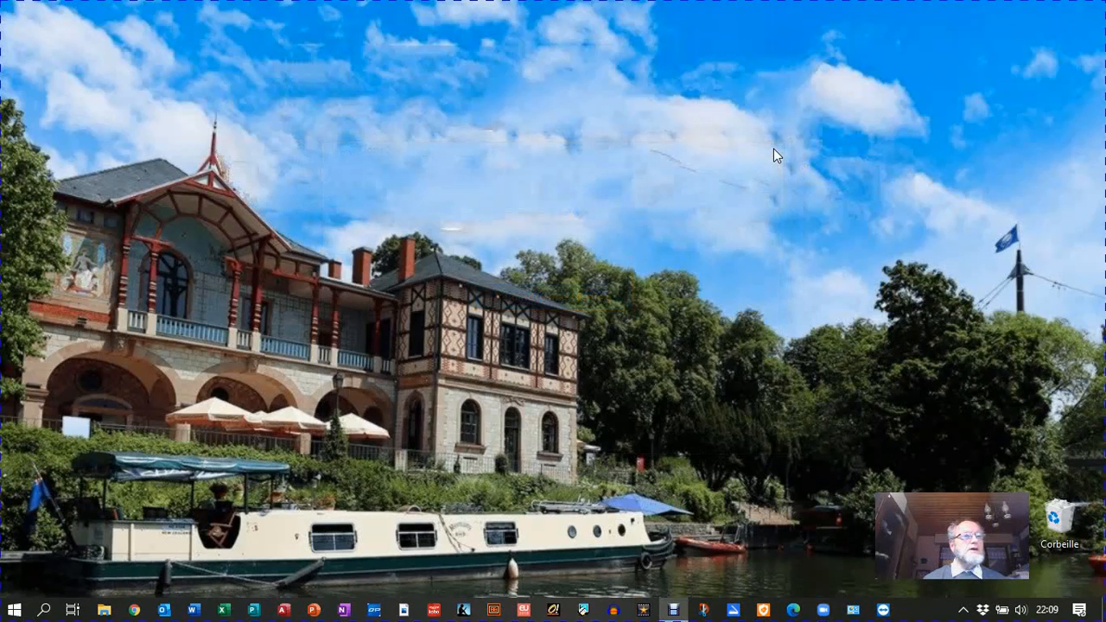